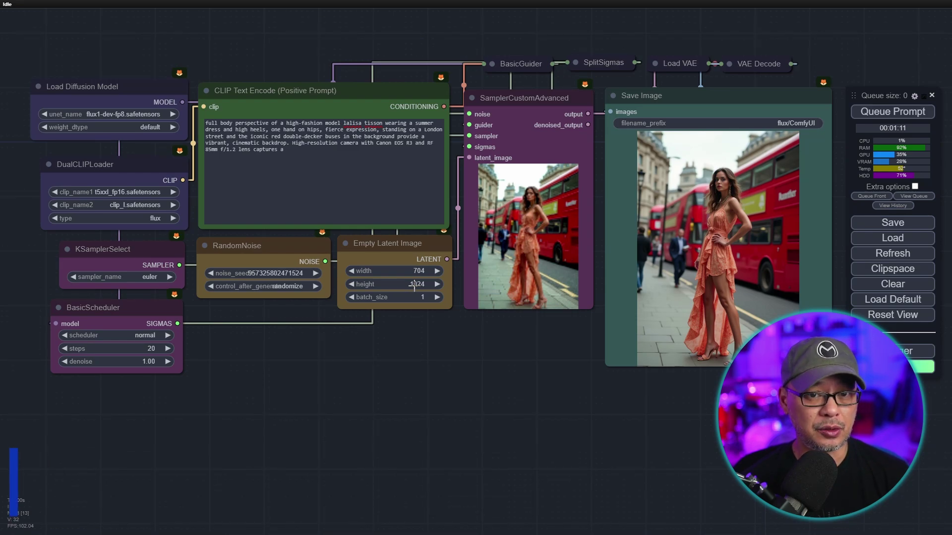
Bring the workflow's model loader nodes into view
{"action": "scroll", "coordinate": [490, 468], "scroll_direction": "up", "scroll_amount": 5}
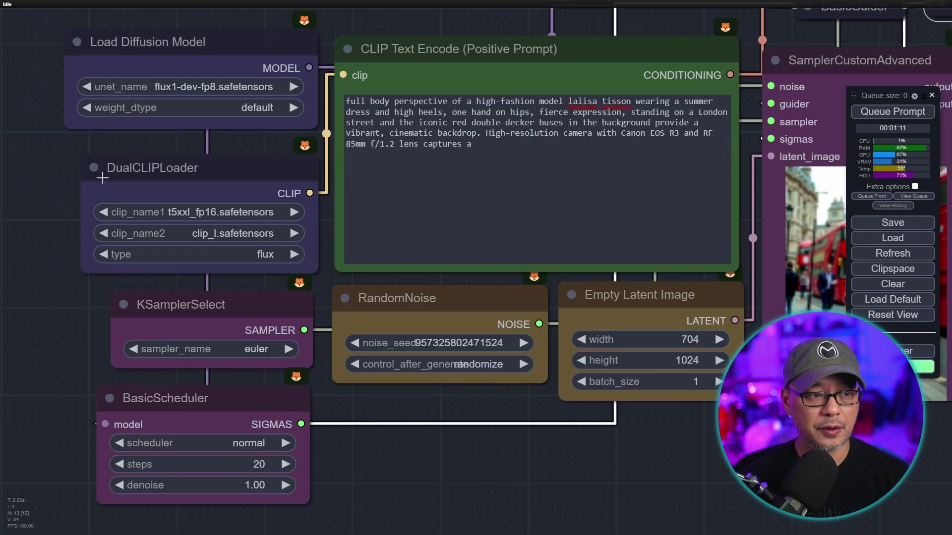
{"action": "left_click_drag", "start_coordinate": [37, 157], "coordinate": [70, 195]}
{"action": "scroll", "coordinate": [165, 189], "scroll_direction": "up", "scroll_amount": 4}
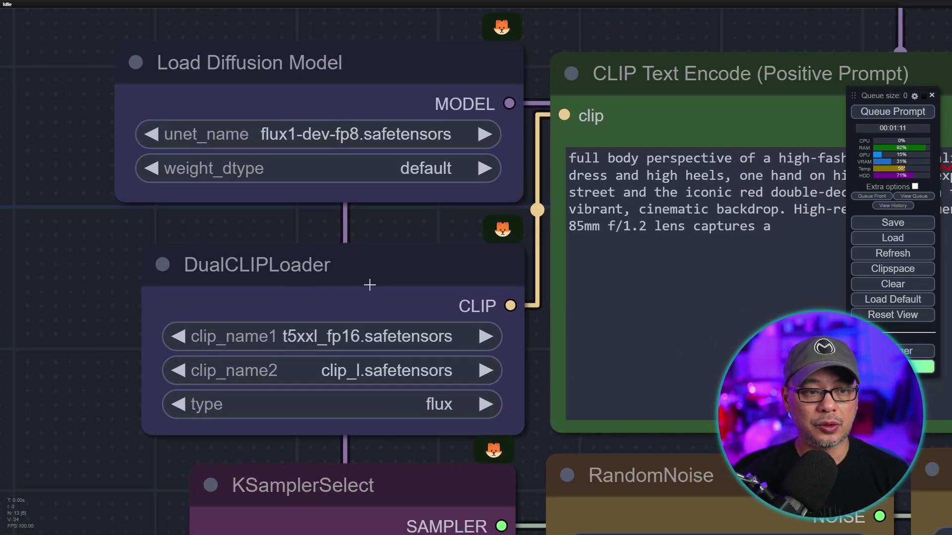
{"action": "scroll", "coordinate": [76, 284], "scroll_direction": "up", "scroll_amount": 2}
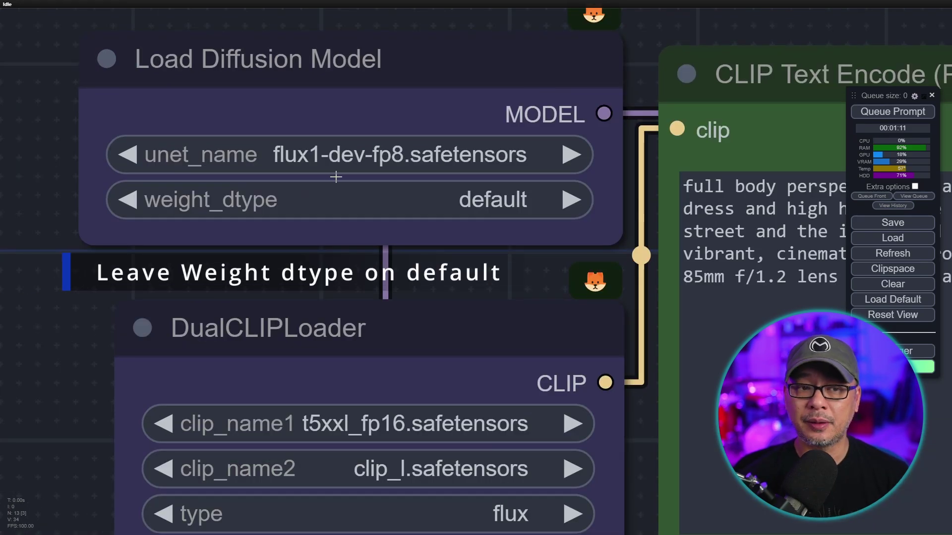
Check the available diffusion model files and the clip_name1 text encoder options
{"action": "left_click", "coordinate": [398, 169]}
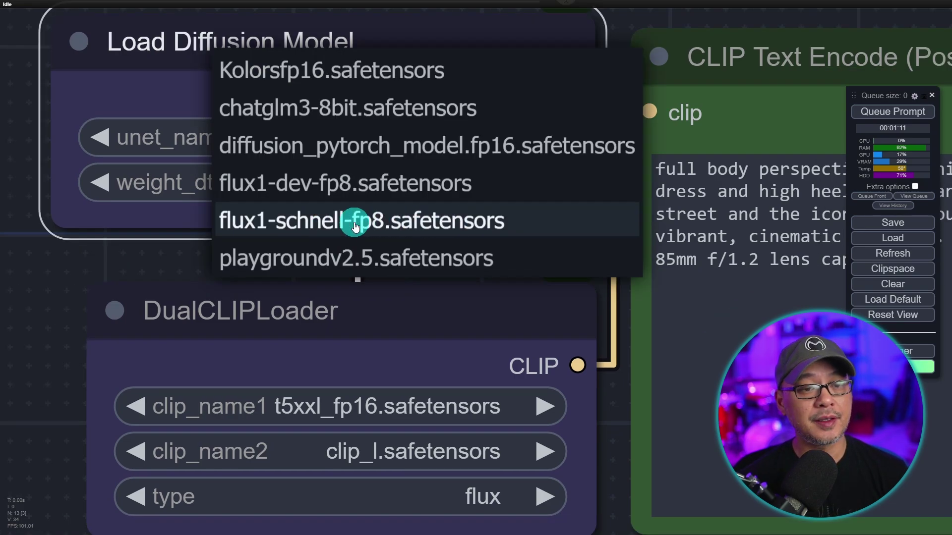
{"action": "left_click", "coordinate": [453, 229]}
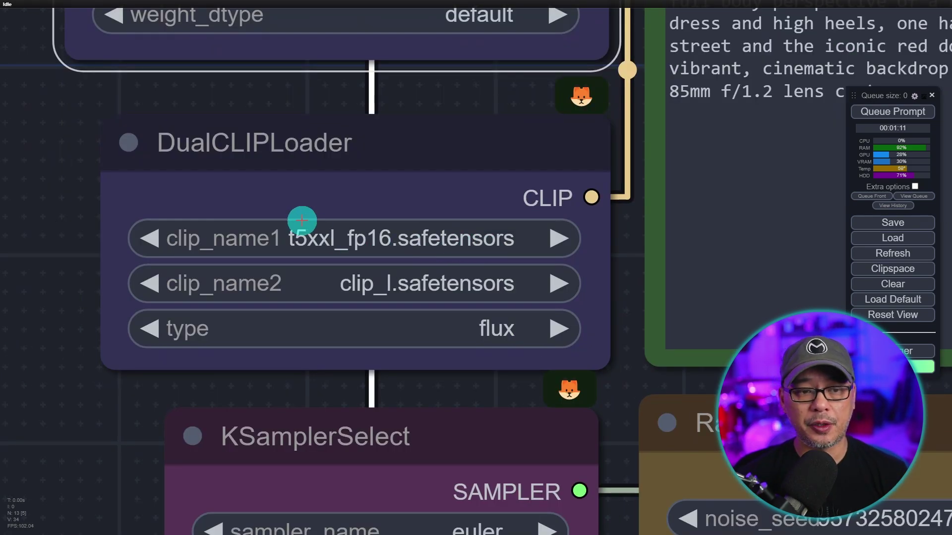
{"action": "left_click", "coordinate": [470, 244]}
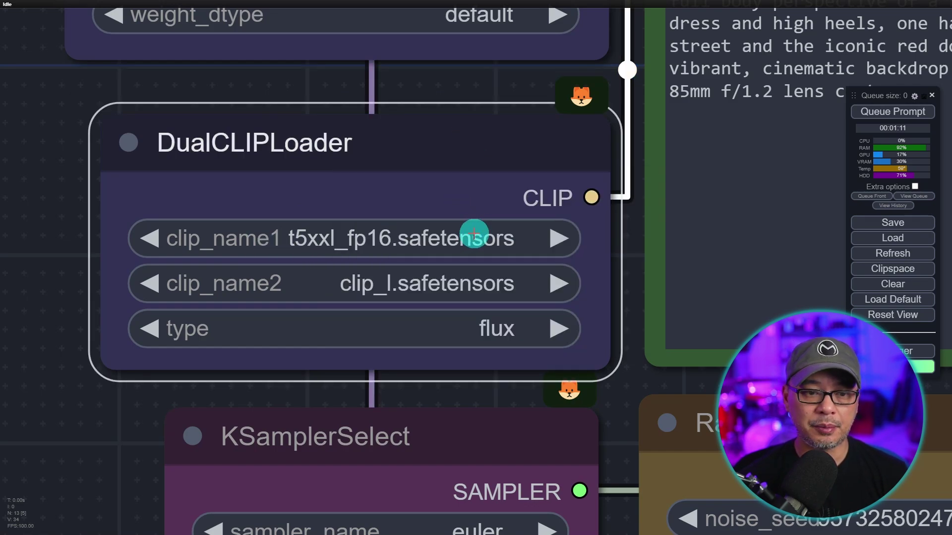
{"action": "scroll", "coordinate": [472, 231], "scroll_direction": "down", "scroll_amount": 3}
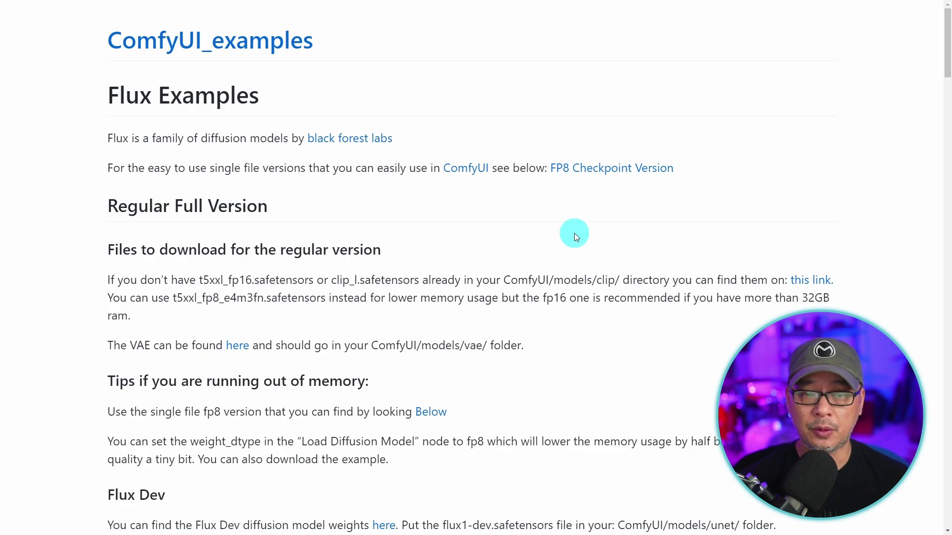
Jump to the FP8 Checkpoint Version section and zoom the page for reading
{"action": "left_click", "coordinate": [587, 177]}
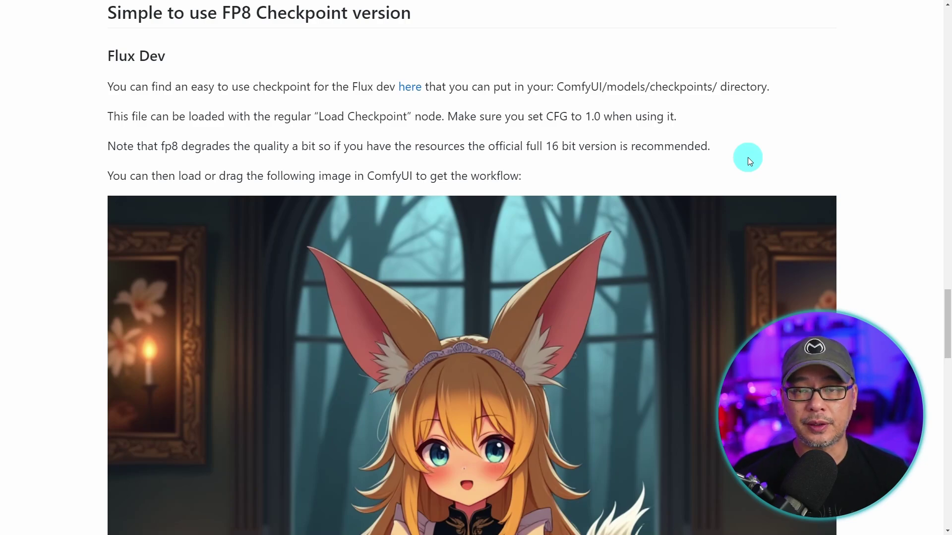
{"action": "key", "text": "ctrl+0"}
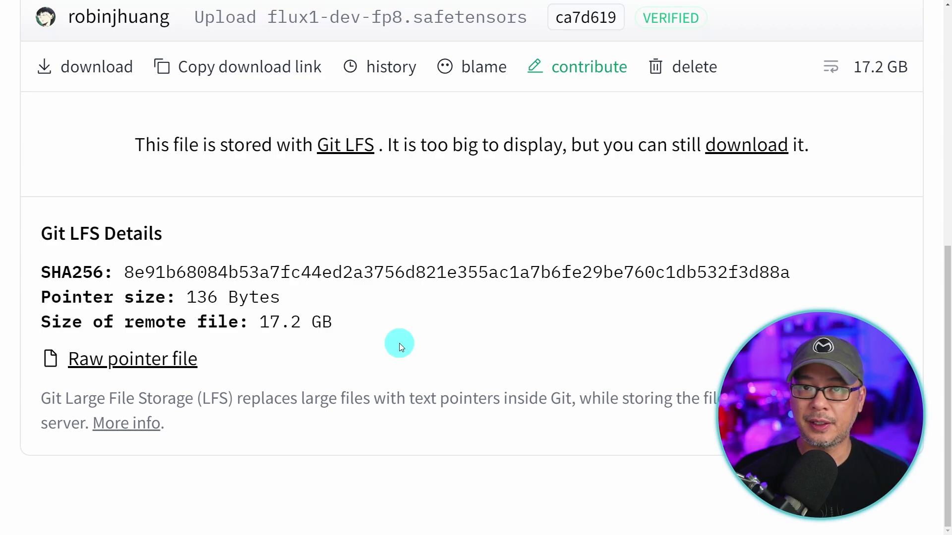
{"action": "scroll", "coordinate": [462, 343], "scroll_direction": "up", "scroll_amount": 6}
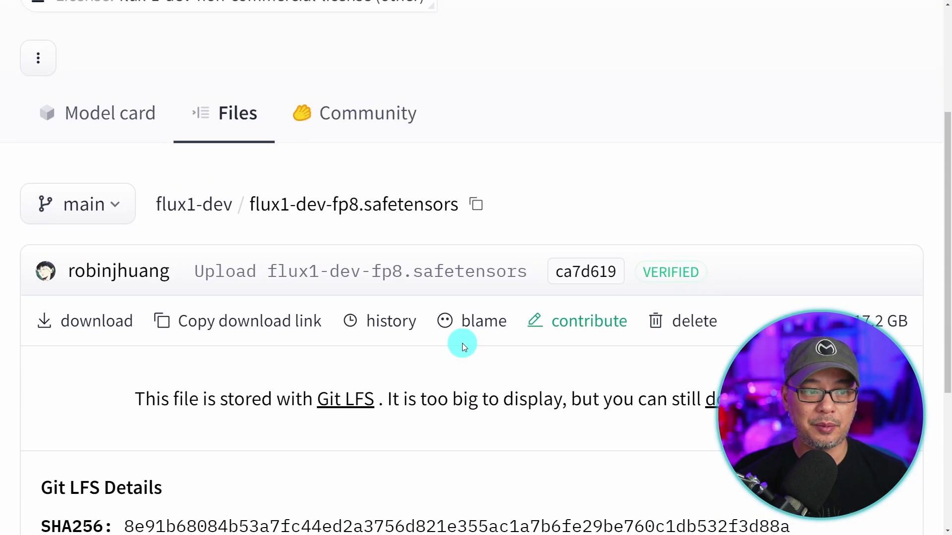
Browse the Kijai/flux-fp8 files, zoom the page, then open the flux_text_encoders files
{"action": "scroll", "coordinate": [664, 253], "scroll_direction": "up", "scroll_amount": 1}
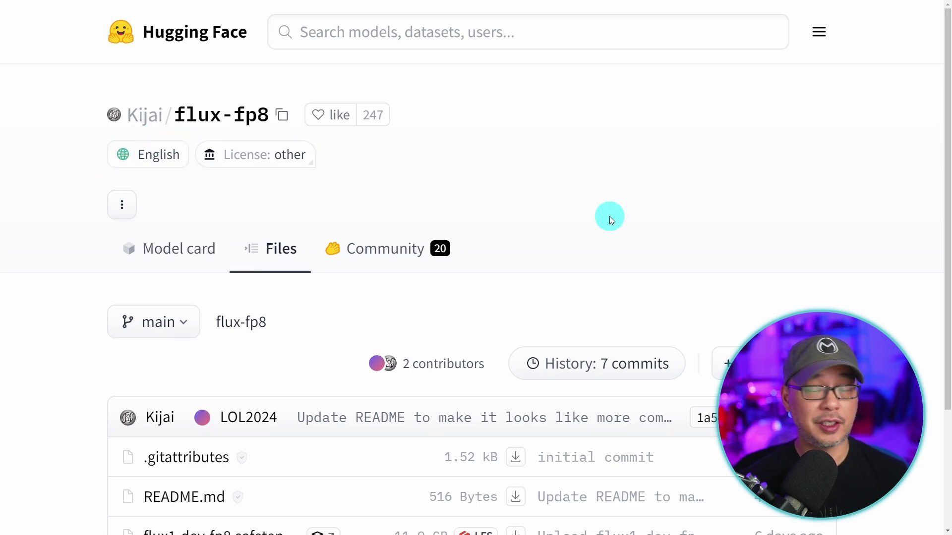
{"action": "scroll", "coordinate": [602, 209], "scroll_direction": "down", "scroll_amount": 3}
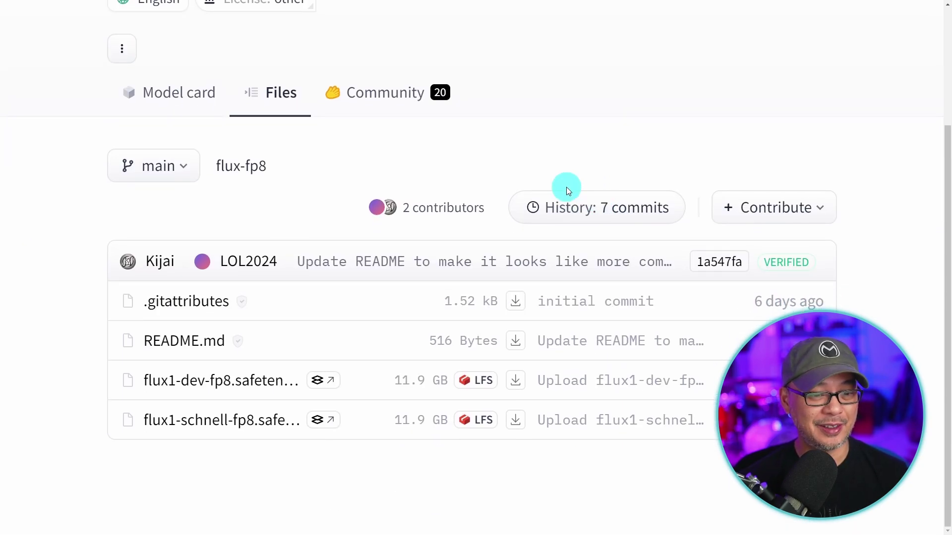
{"action": "key", "text": "ctrl+plus"}
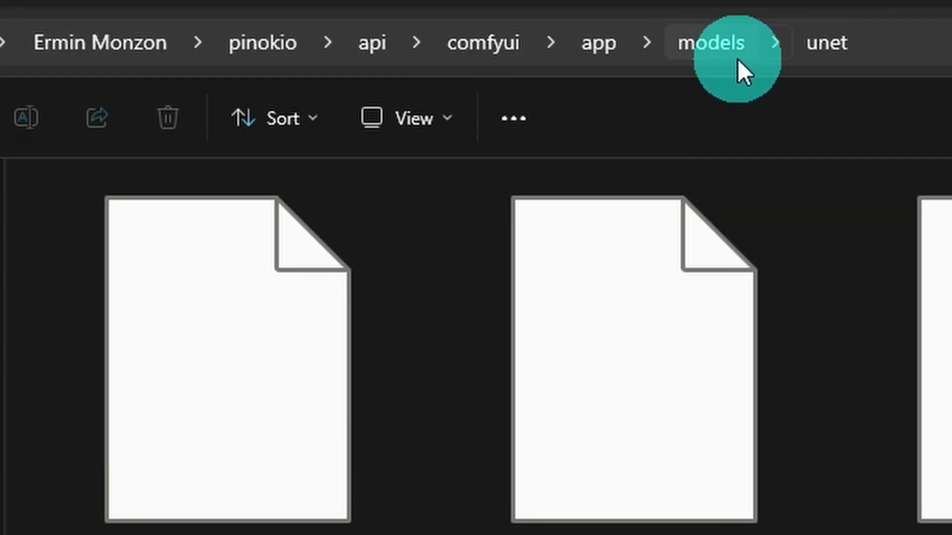
{"action": "left_click", "coordinate": [853, 48]}
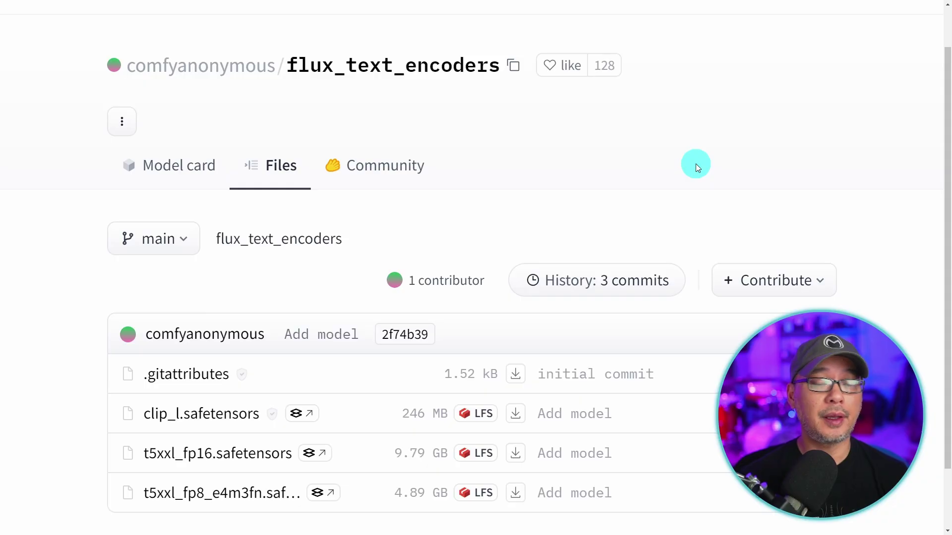
Scroll the FLUX.1-dev repository to its scheduler, text_encoder and tokenizer folders
{"action": "scroll", "coordinate": [560, 157], "scroll_direction": "down", "scroll_amount": 2}
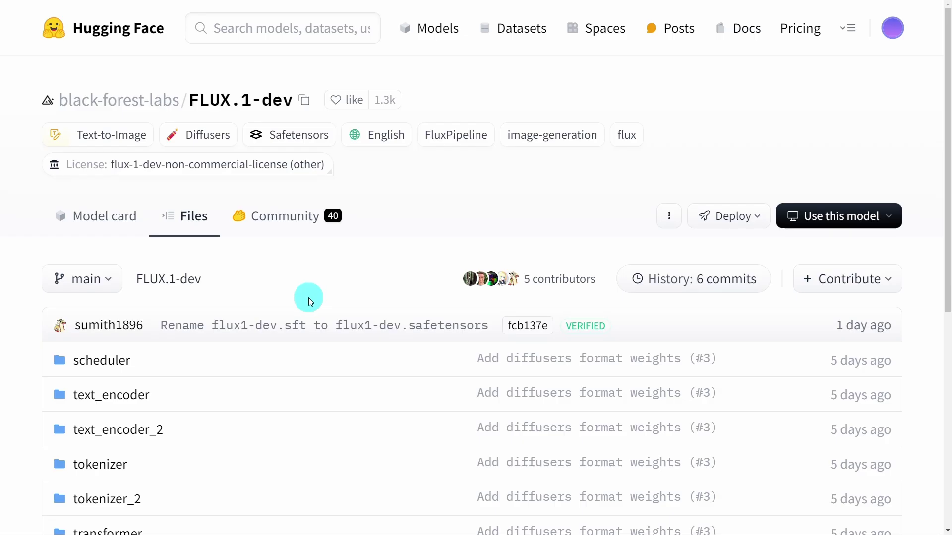
Scroll the FLUX.1-dev file list down to ae.safetensors
{"action": "scroll", "coordinate": [309, 298], "scroll_direction": "down", "scroll_amount": 7}
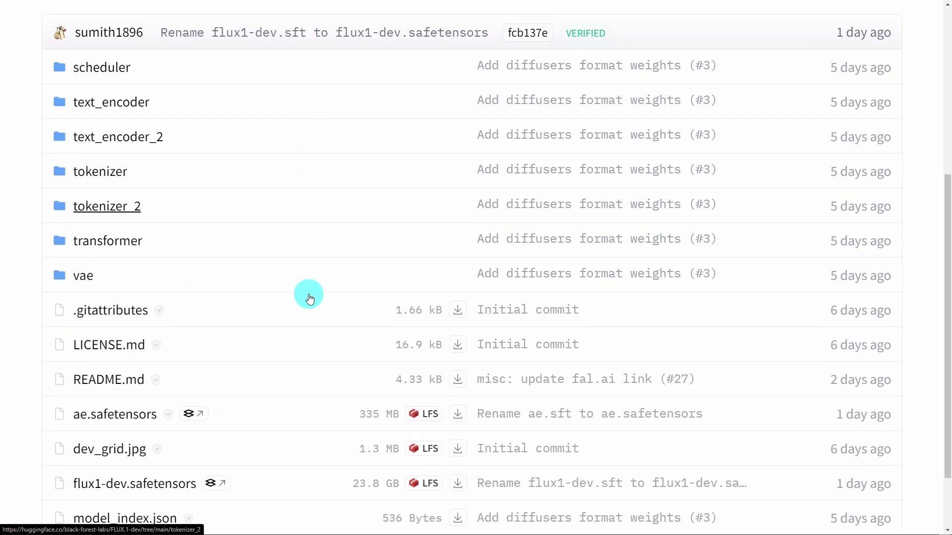
{"action": "scroll", "coordinate": [308, 298], "scroll_direction": "up", "scroll_amount": 7}
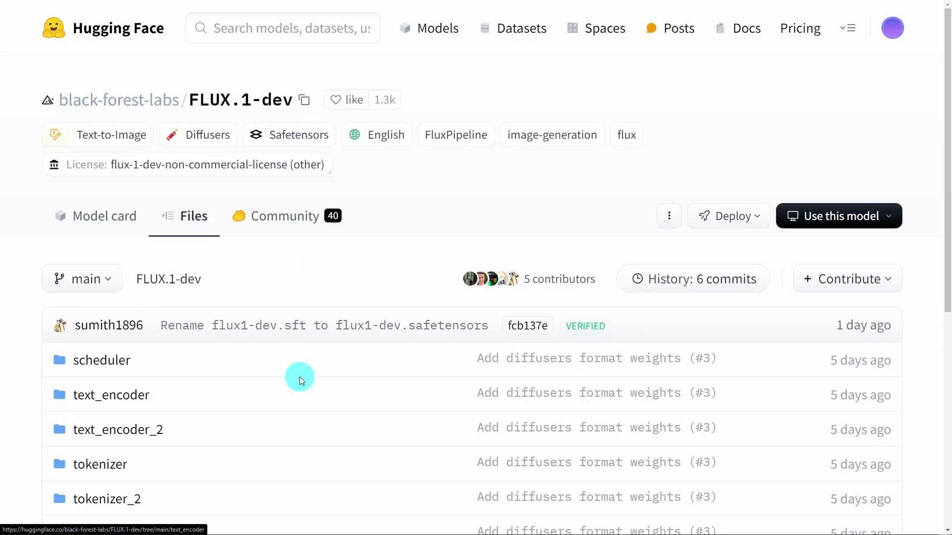
{"action": "scroll", "coordinate": [299, 377], "scroll_direction": "down", "scroll_amount": 1}
{"action": "scroll", "coordinate": [300, 379], "scroll_direction": "down", "scroll_amount": 6}
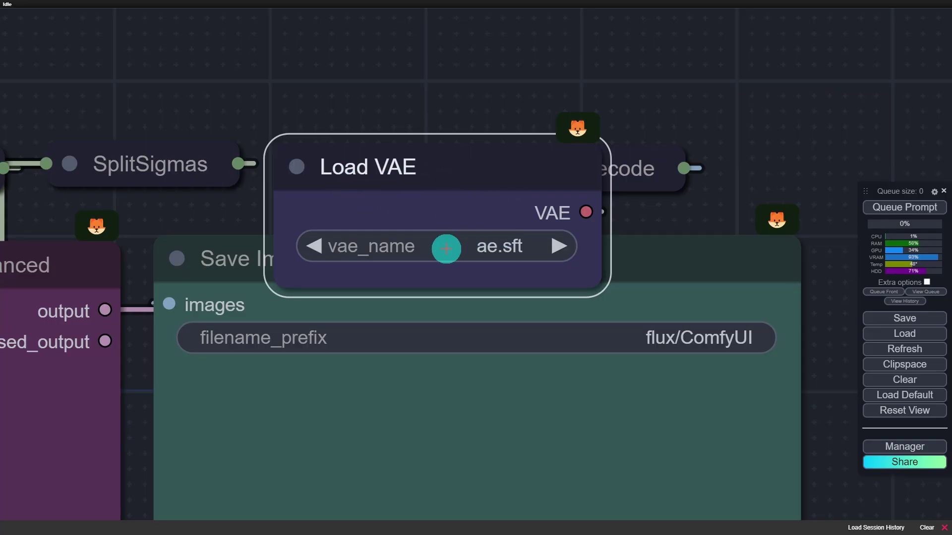
Select ae.sft as the Load VAE node's vae_name and collapse the node
{"action": "left_click", "coordinate": [446, 248]}
{"action": "left_click", "coordinate": [421, 266]}
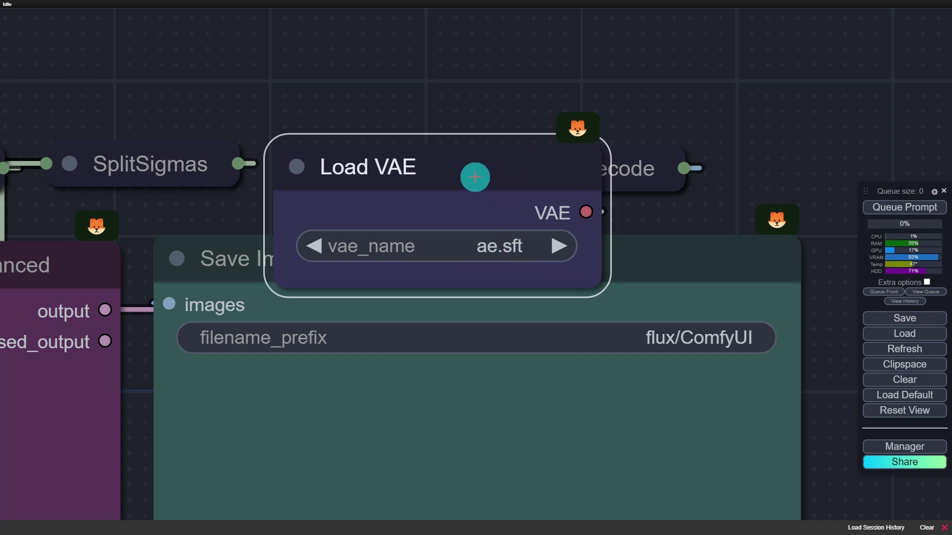
{"action": "left_click", "coordinate": [297, 167]}
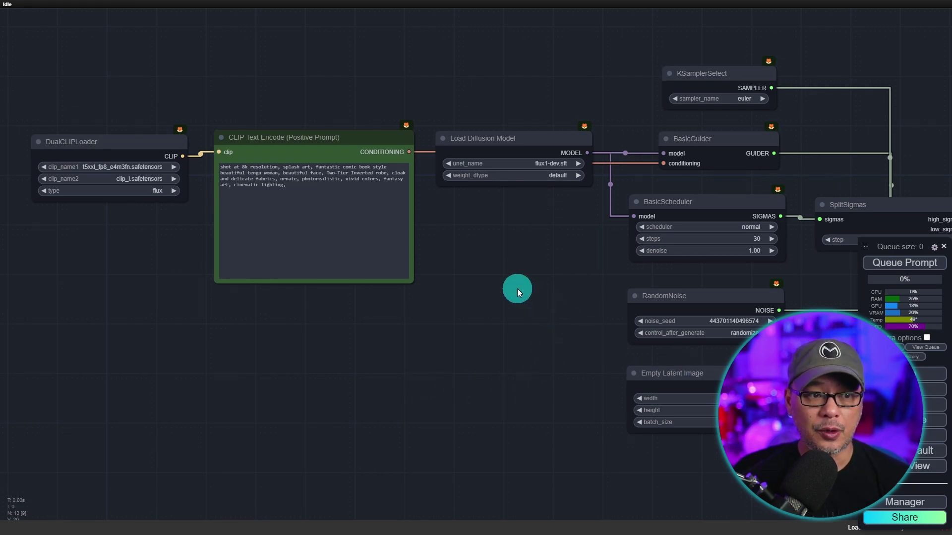
Pan the node graph across the sampler and scheduler nodes to VAE Decode and Save Image
{"action": "scroll", "coordinate": [490, 382], "scroll_direction": "up", "scroll_amount": 5}
{"action": "left_click_drag", "start_coordinate": [576, 373], "coordinate": [641, 391]}
{"action": "left_click_drag", "start_coordinate": [870, 360], "coordinate": [336, 325]}
{"action": "left_click_drag", "start_coordinate": [572, 367], "coordinate": [266, 371]}
{"action": "left_click_drag", "start_coordinate": [667, 311], "coordinate": [387, 275]}
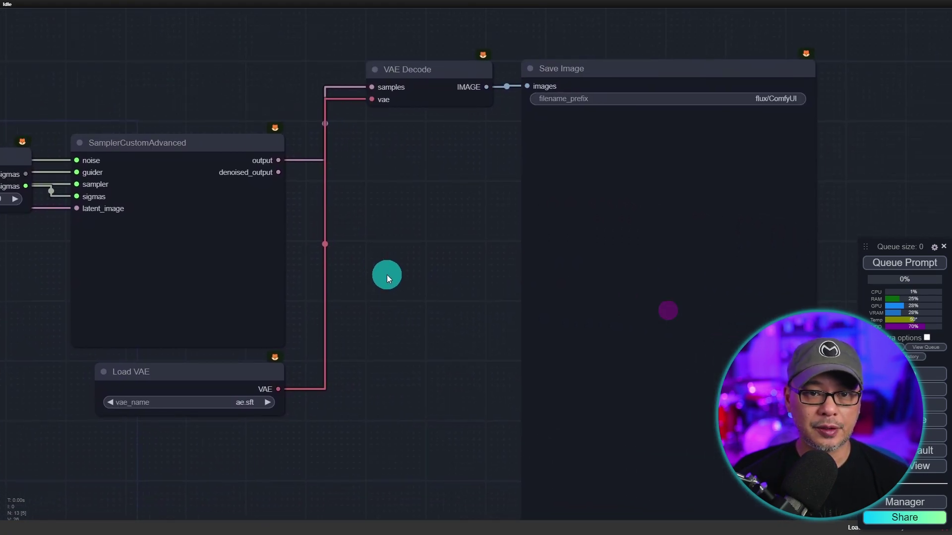
{"action": "scroll", "coordinate": [387, 275], "scroll_direction": "down", "scroll_amount": 2}
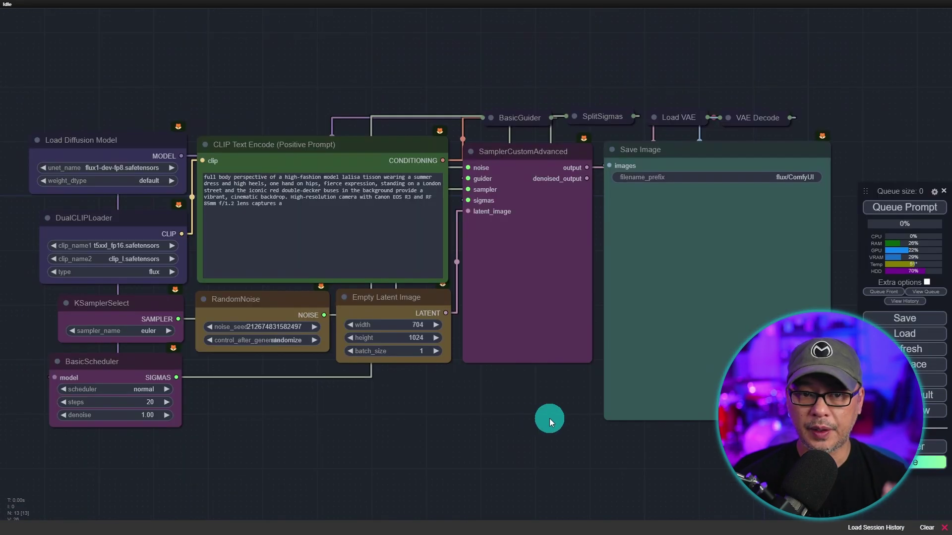
{"action": "scroll", "coordinate": [573, 288], "scroll_direction": "up", "scroll_amount": 4}
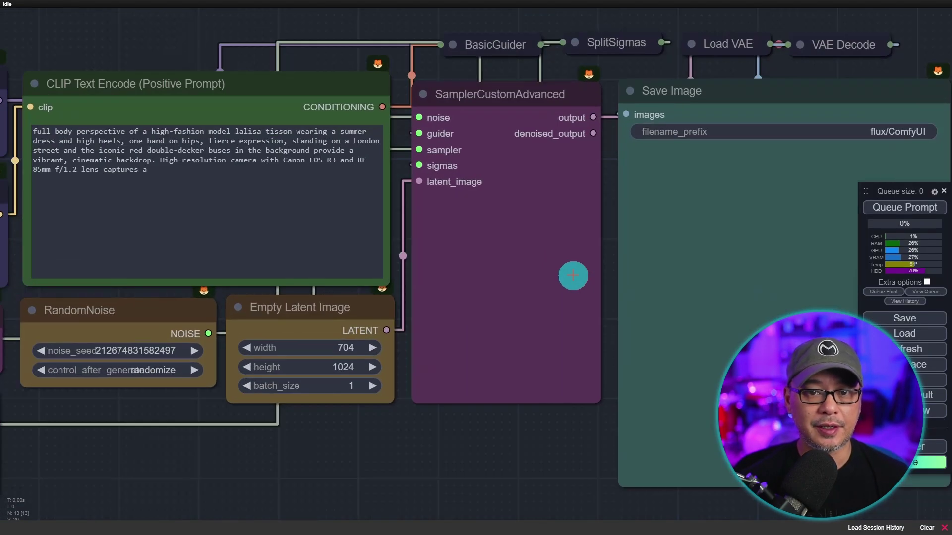
{"action": "left_click", "coordinate": [528, 461]}
Expand and re-collapse BasicGuider, SplitSigmas and Load VAE, then expand VAE Decode
{"action": "left_click", "coordinate": [452, 42]}
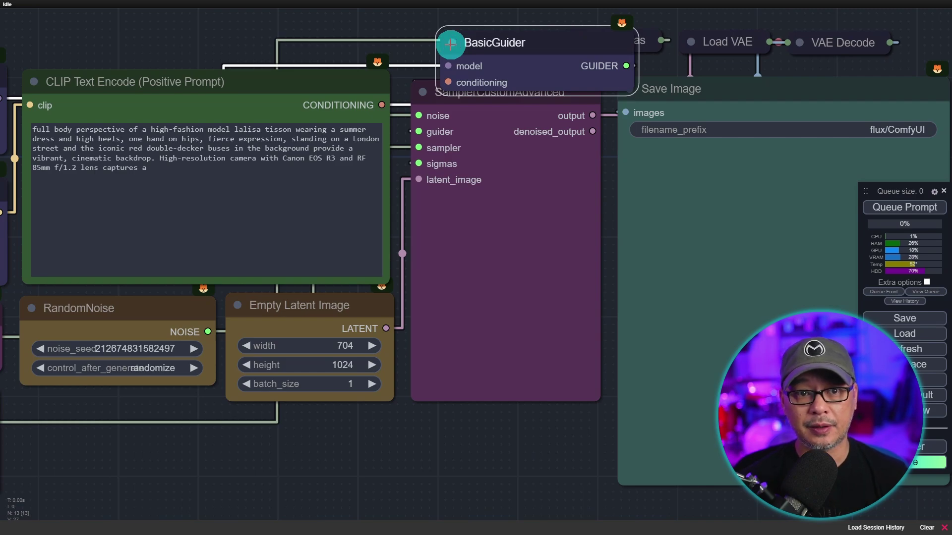
{"action": "left_click", "coordinate": [451, 44]}
{"action": "left_click", "coordinate": [575, 40]}
{"action": "left_click", "coordinate": [573, 40]}
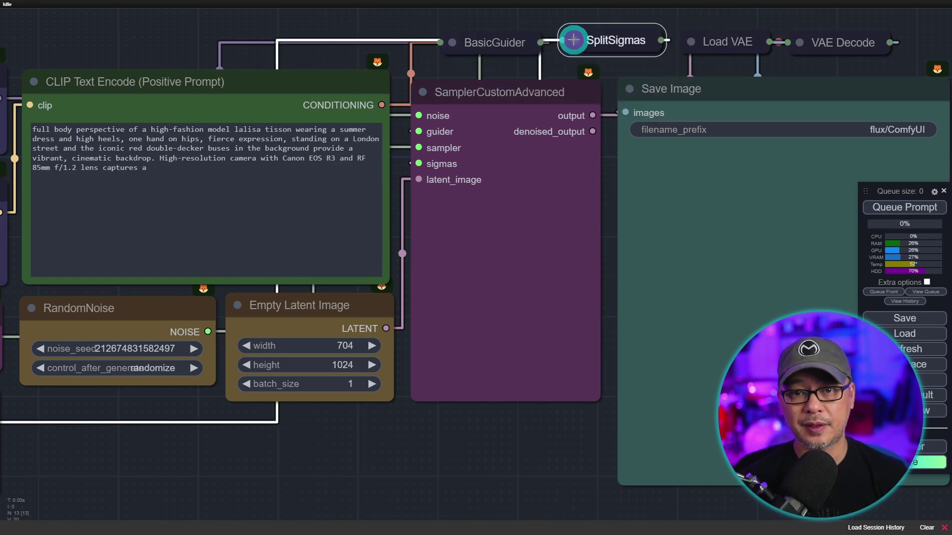
{"action": "left_click", "coordinate": [690, 42]}
{"action": "left_click", "coordinate": [691, 42]}
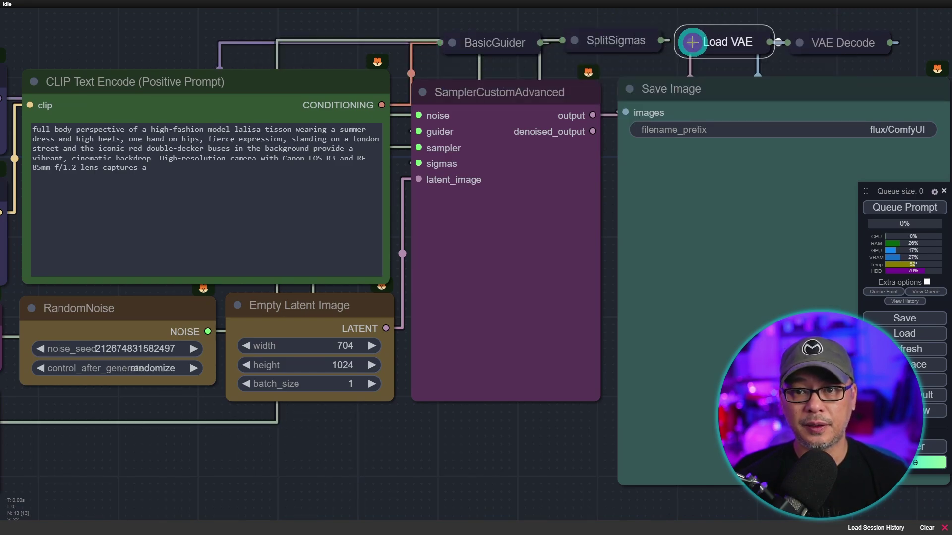
{"action": "left_click", "coordinate": [800, 43]}
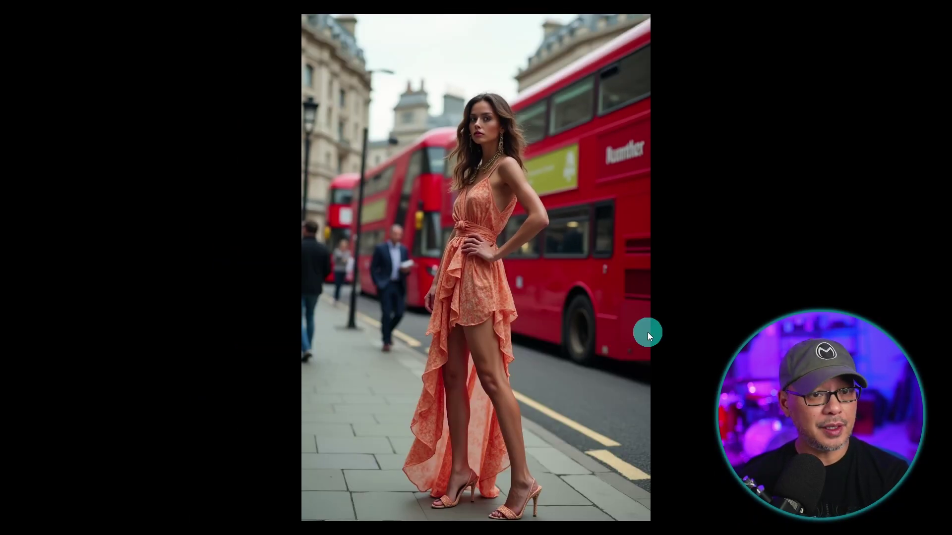
Go to the next photo, the red floral dress model, and zoom into her face
{"action": "key", "text": "Right"}
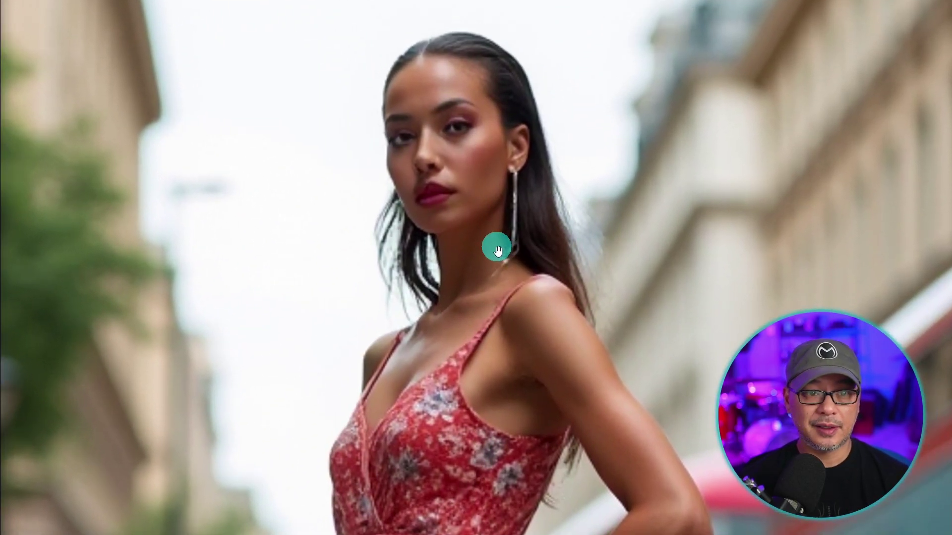
{"action": "left_click", "coordinate": [472, 182]}
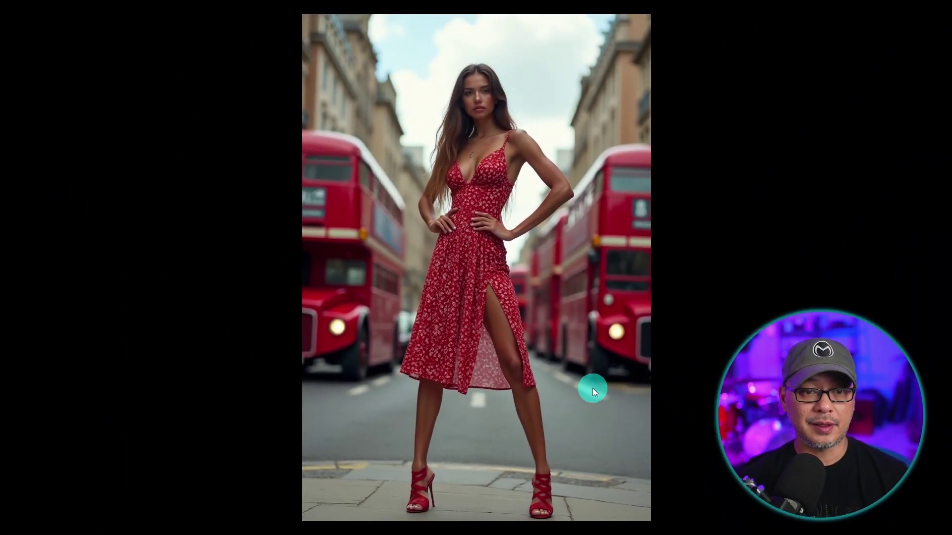
Advance five photos to the trench-coat model, zoom into her upper face, then return
{"action": "key", "text": "Right"}
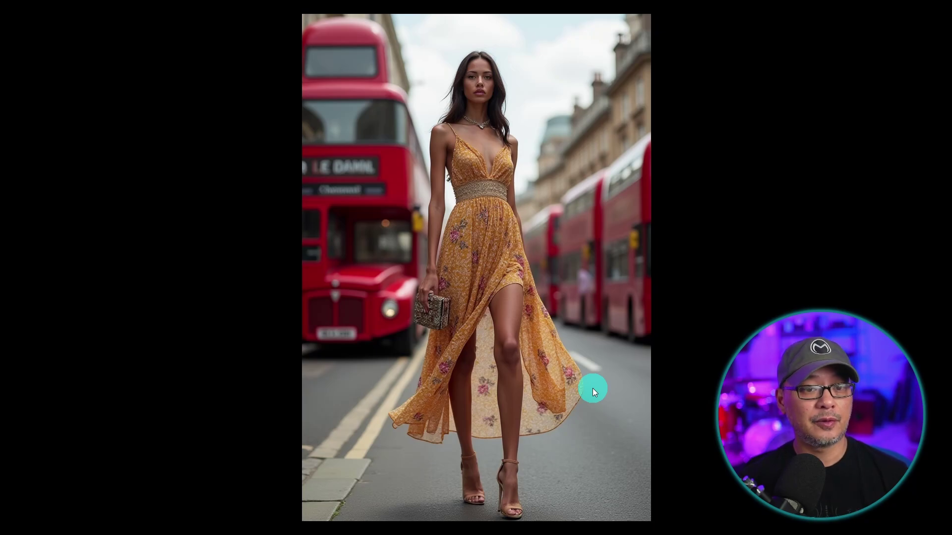
{"action": "key", "text": "Right"}
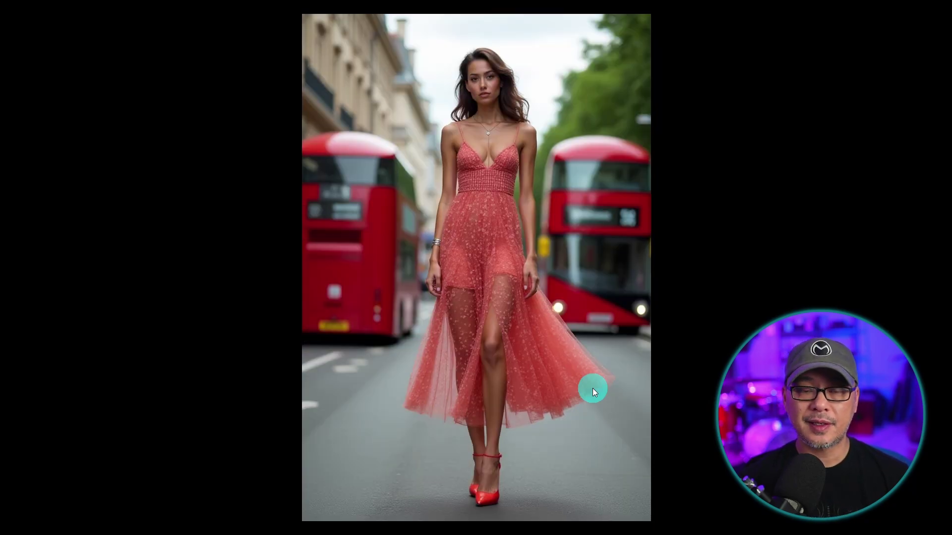
{"action": "key", "text": "Right"}
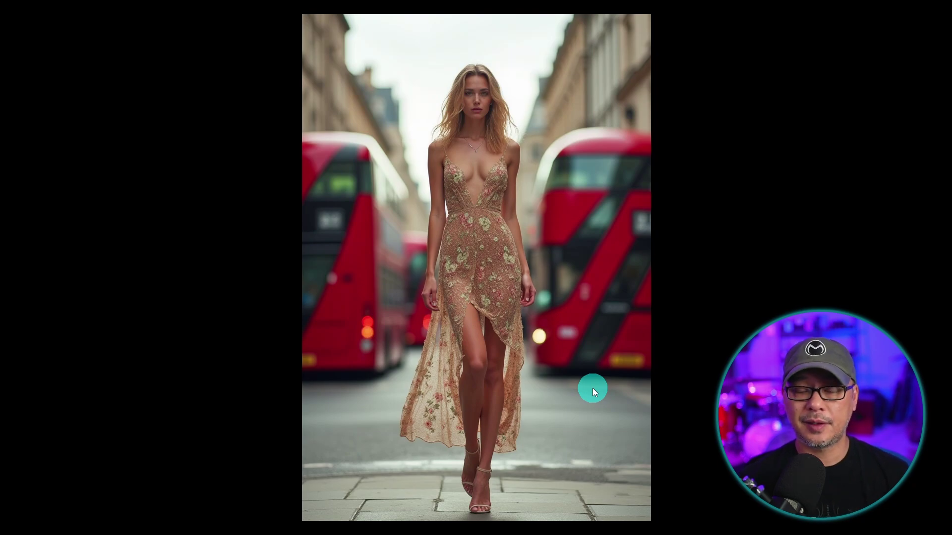
{"action": "key", "text": "Right"}
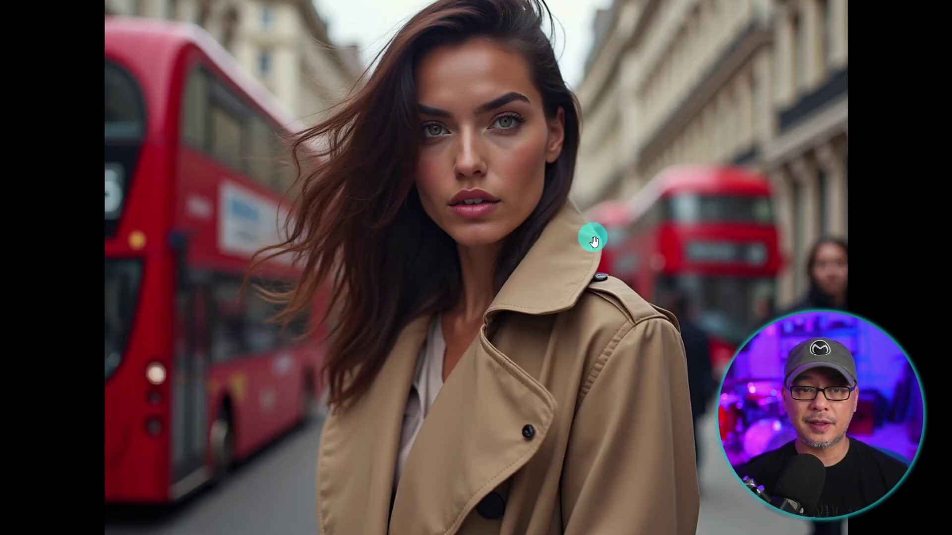
{"action": "key", "text": "Right"}
{"action": "left_click", "coordinate": [489, 238]}
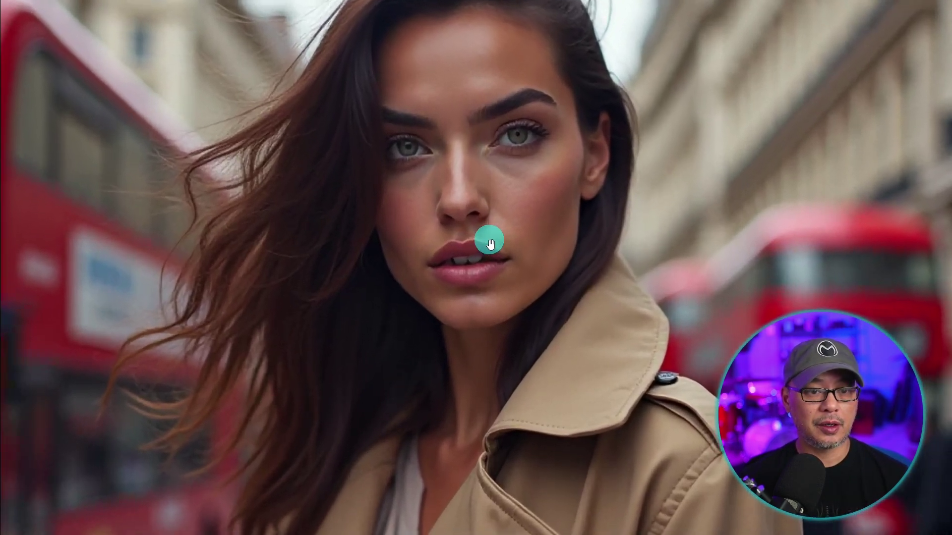
{"action": "left_click_drag", "start_coordinate": [601, 215], "coordinate": [610, 290]}
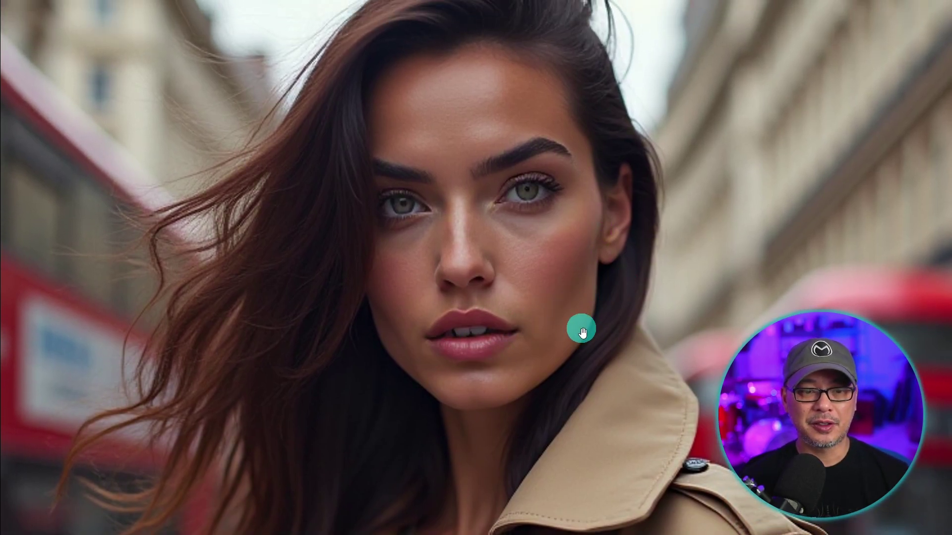
{"action": "left_click", "coordinate": [630, 336]}
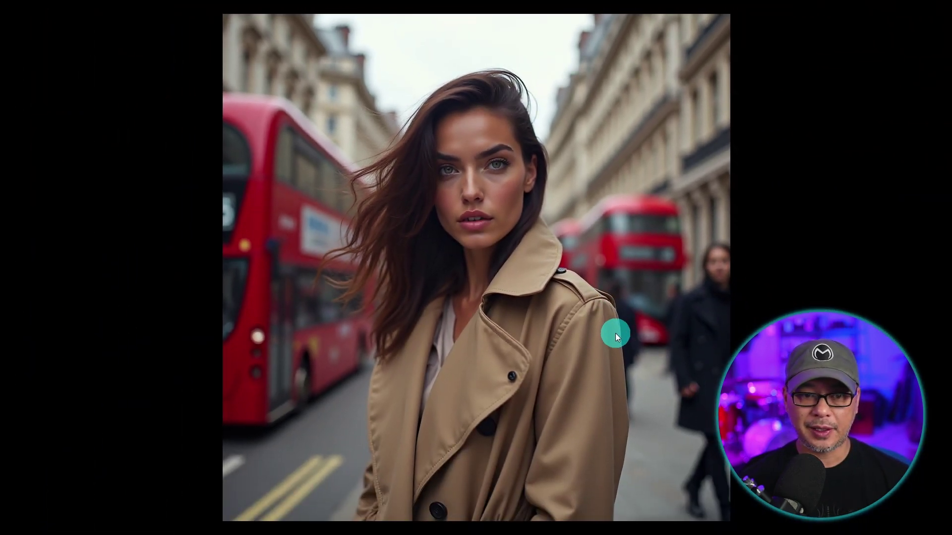
Zoom into a close-up of her face and pan over her mouth and eyes
{"action": "left_click", "coordinate": [587, 328]}
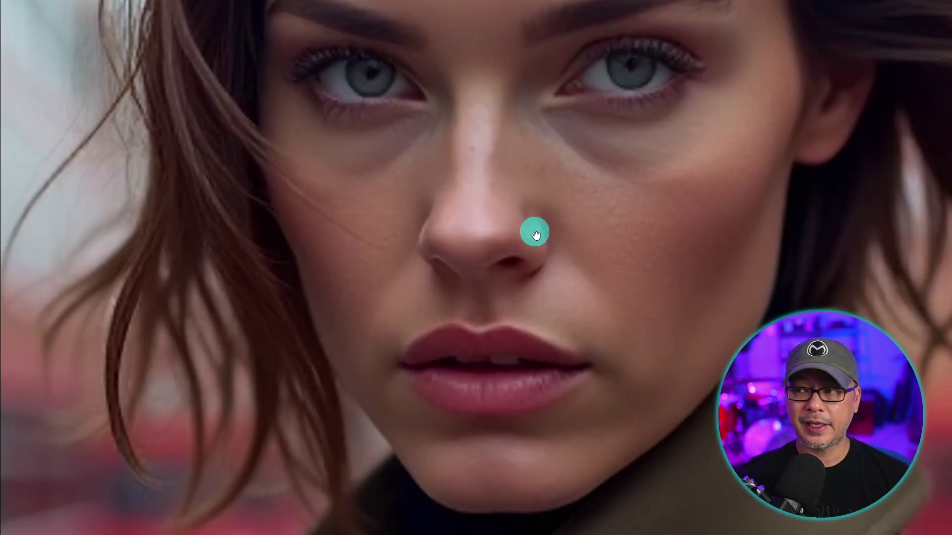
{"action": "left_click_drag", "start_coordinate": [535, 242], "coordinate": [538, 141]}
{"action": "left_click_drag", "start_coordinate": [641, 153], "coordinate": [620, 366]}
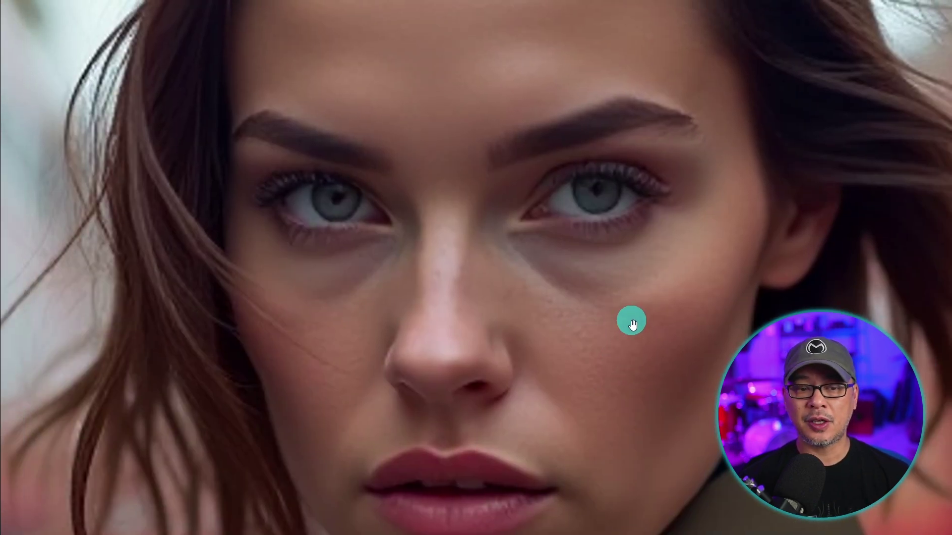
{"action": "scroll", "coordinate": [630, 322], "scroll_direction": "down", "scroll_amount": 3}
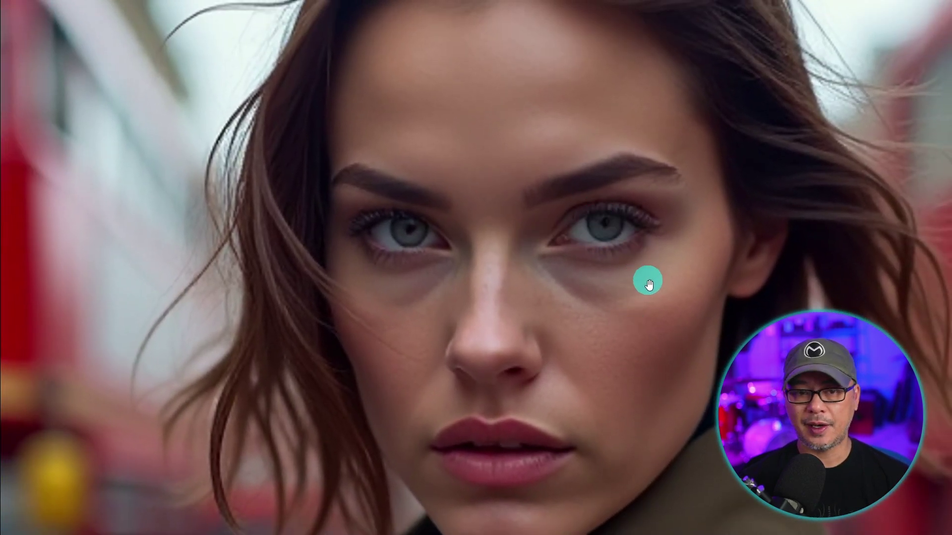